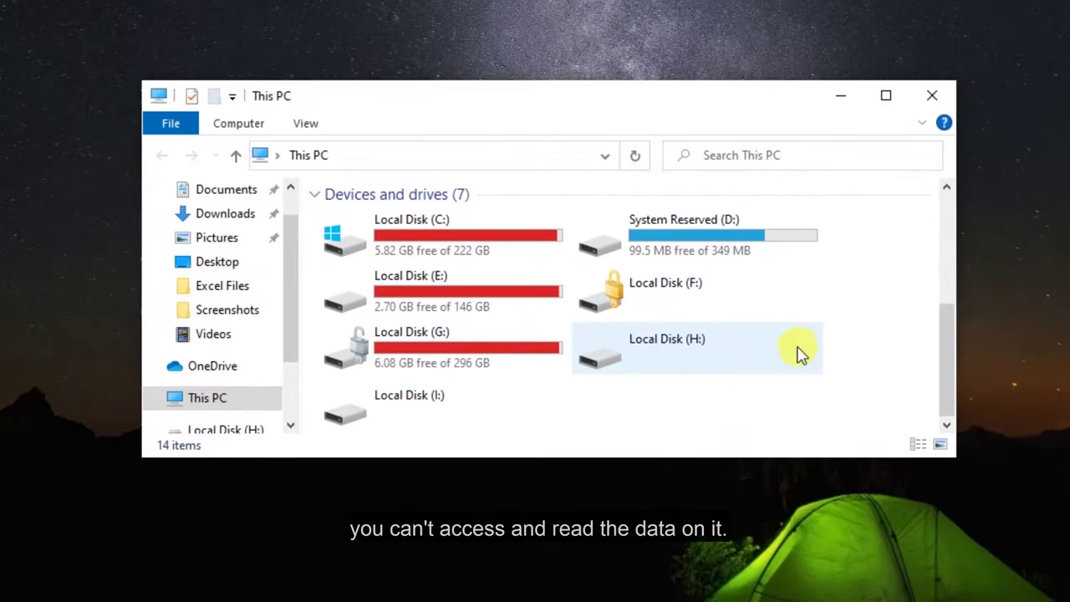
Step: Try opening Local Disk (H:), dismiss the 'Location is not available' error, and close This PC
double_click(733, 354)
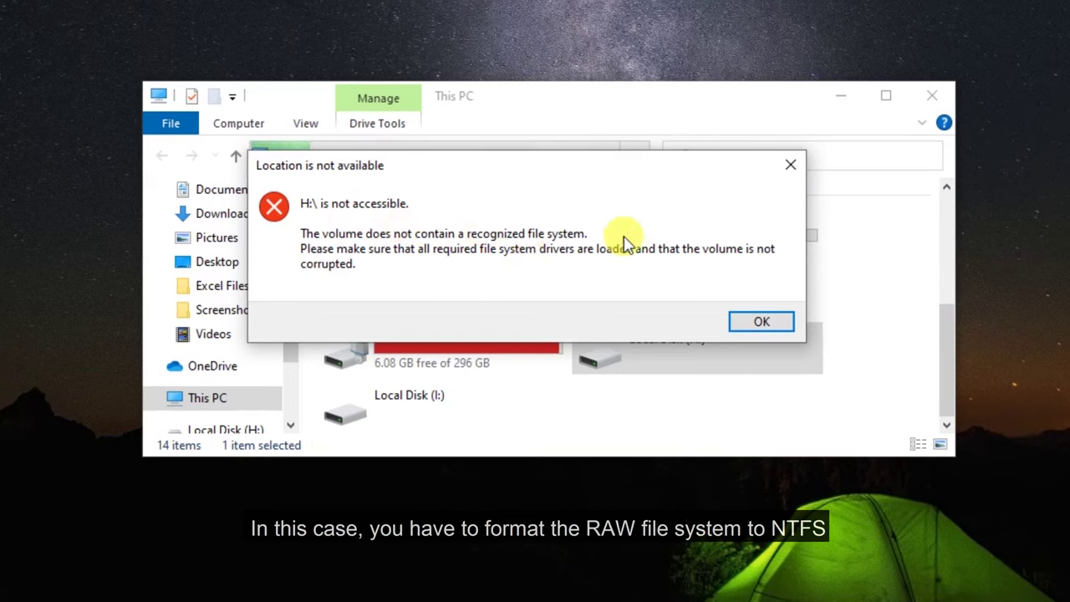
left_click(761, 320)
left_click(930, 96)
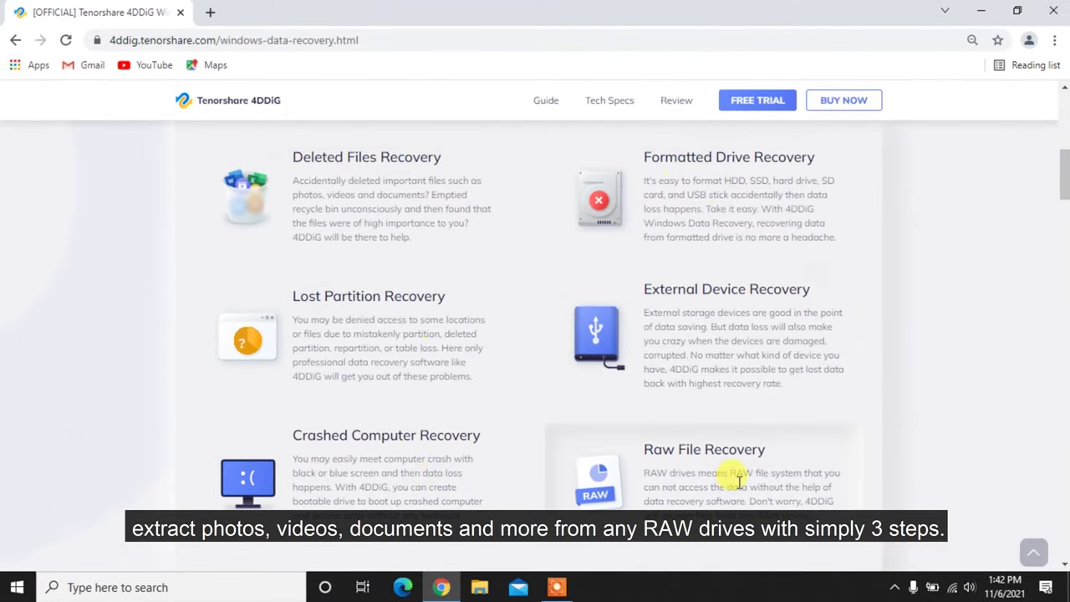
Step: Download the free Windows 4DDiG installer and run the downloaded .exe
scroll(418, 401, "down", 5)
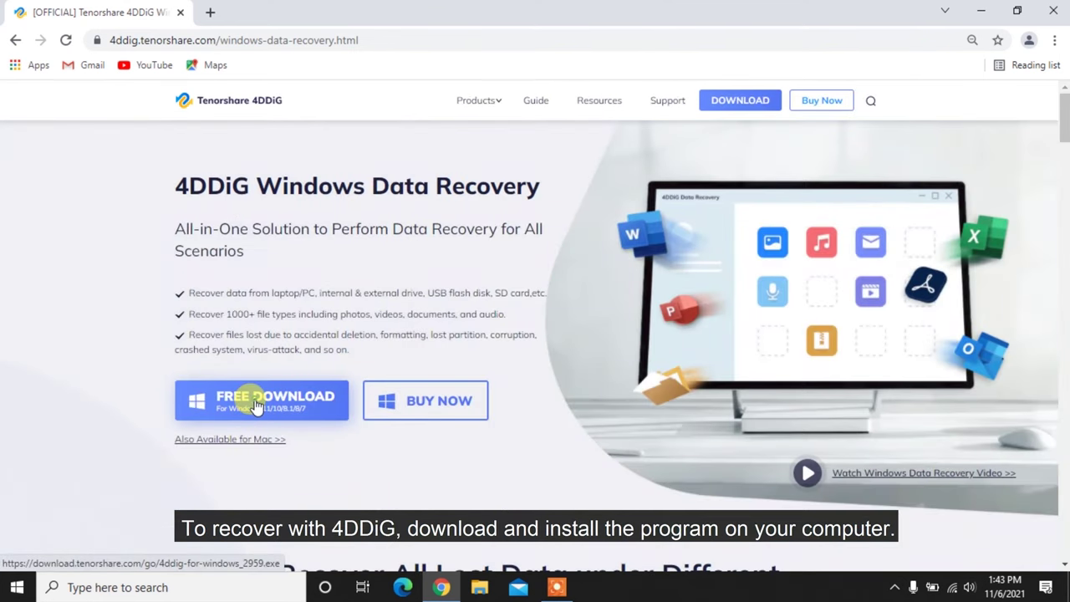
left_click(257, 405)
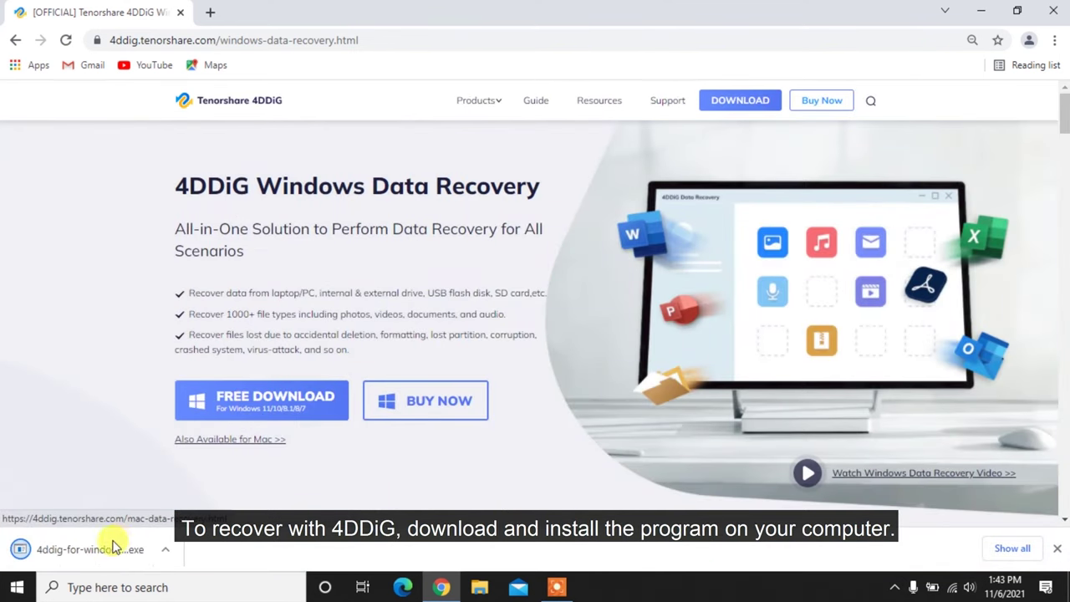
left_click(84, 546)
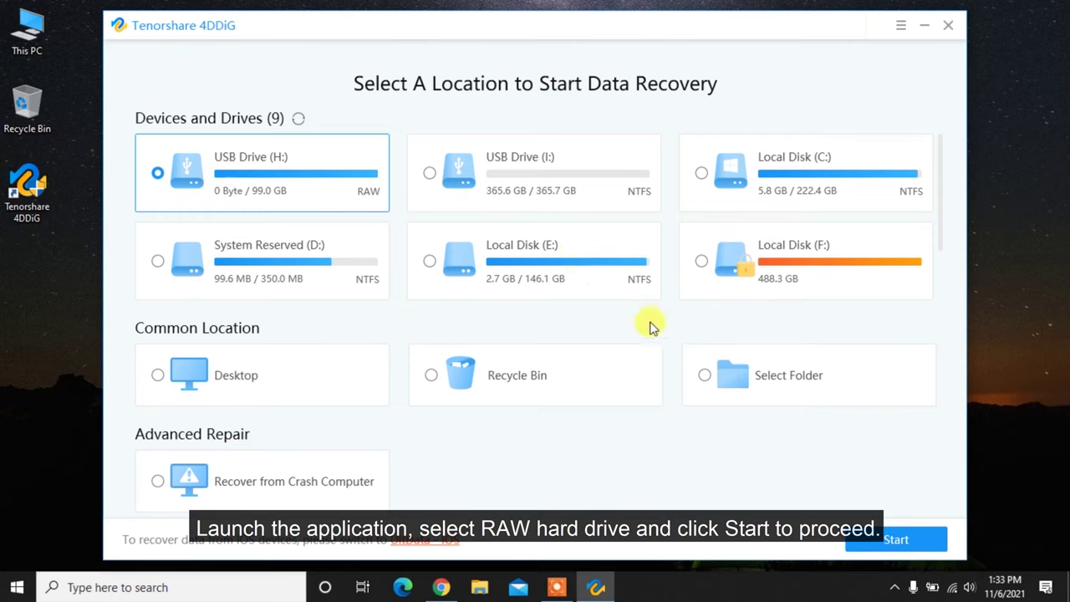
Step: Scan USB Drive (H:), preview a JPG, and recover all three JPG files to the Desktop
left_click(891, 542)
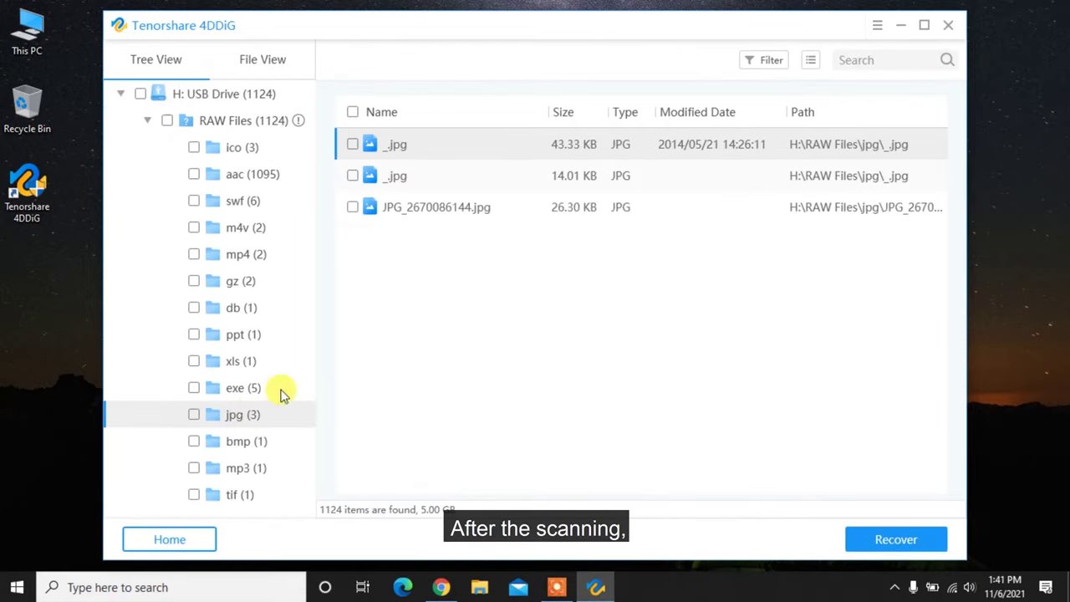
double_click(460, 208)
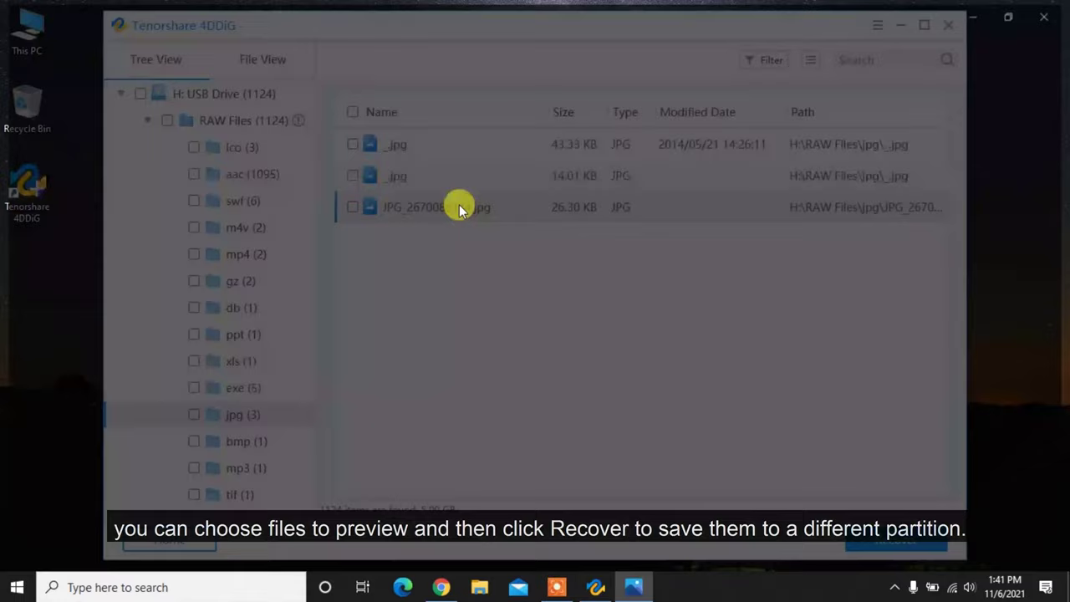
left_click(1053, 12)
left_click(352, 112)
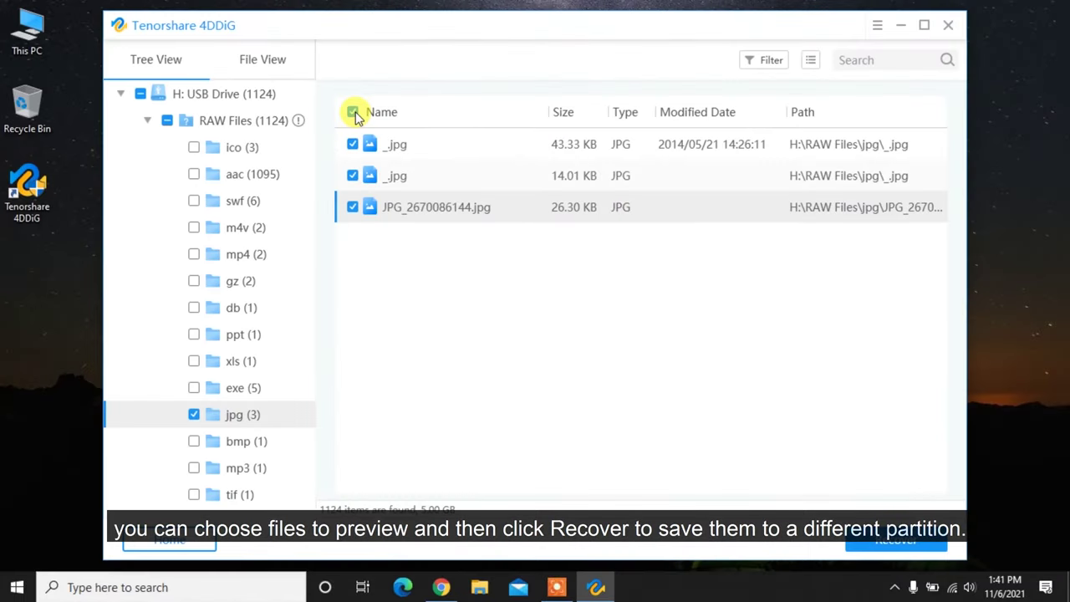
left_click(902, 543)
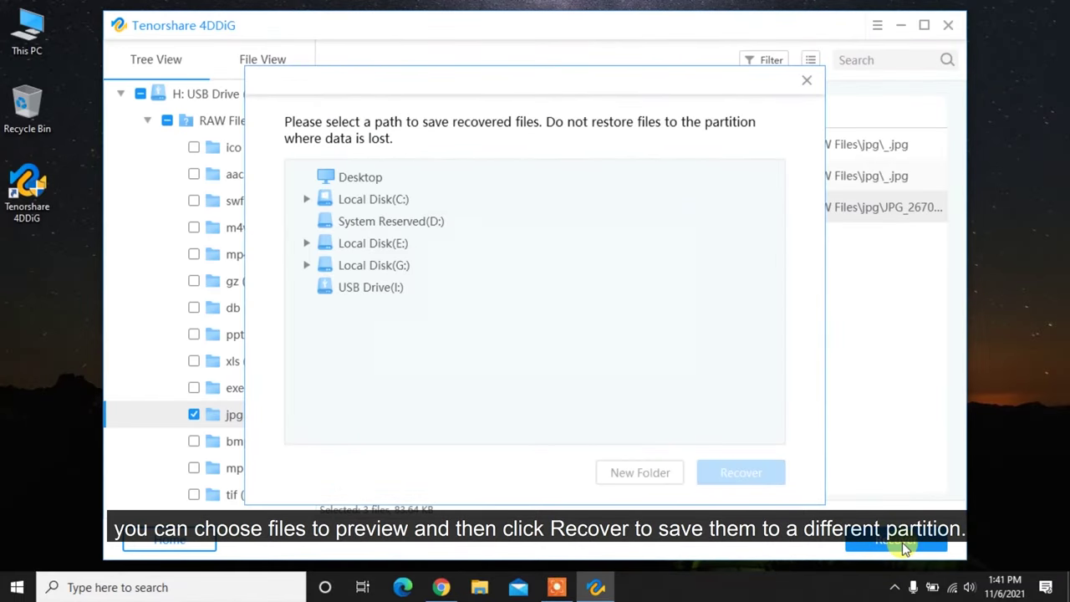
left_click(358, 179)
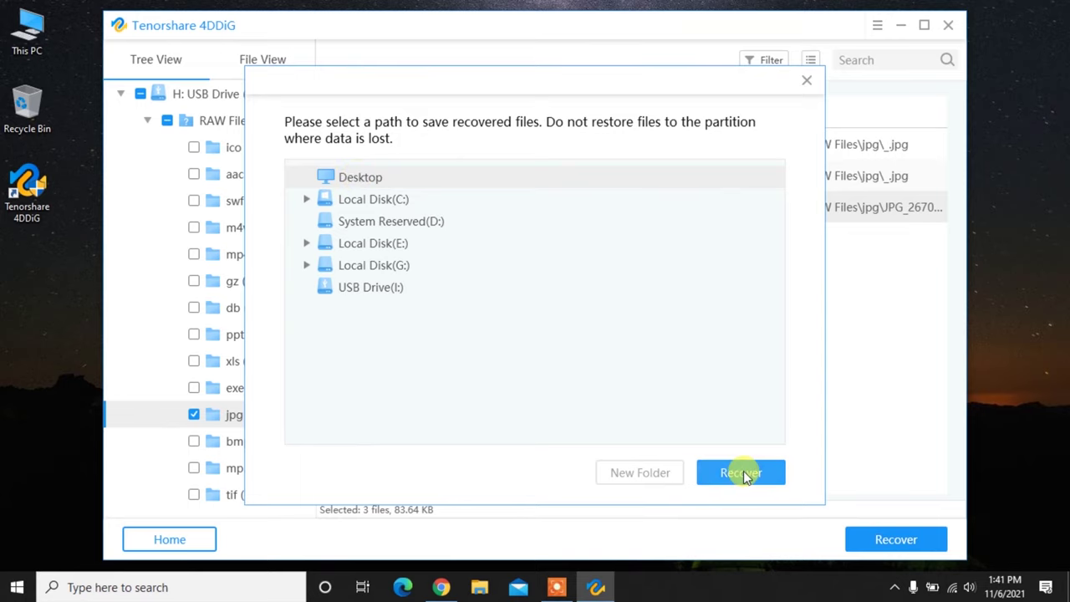
left_click(743, 472)
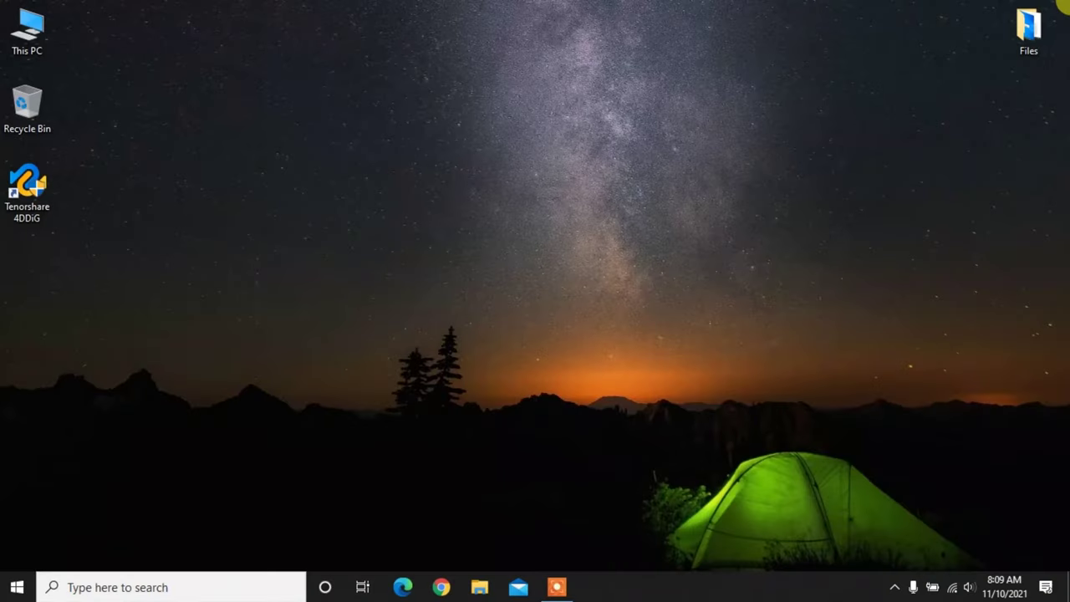
Step: Launch Command Prompt as administrator
left_click(151, 586)
type("c")
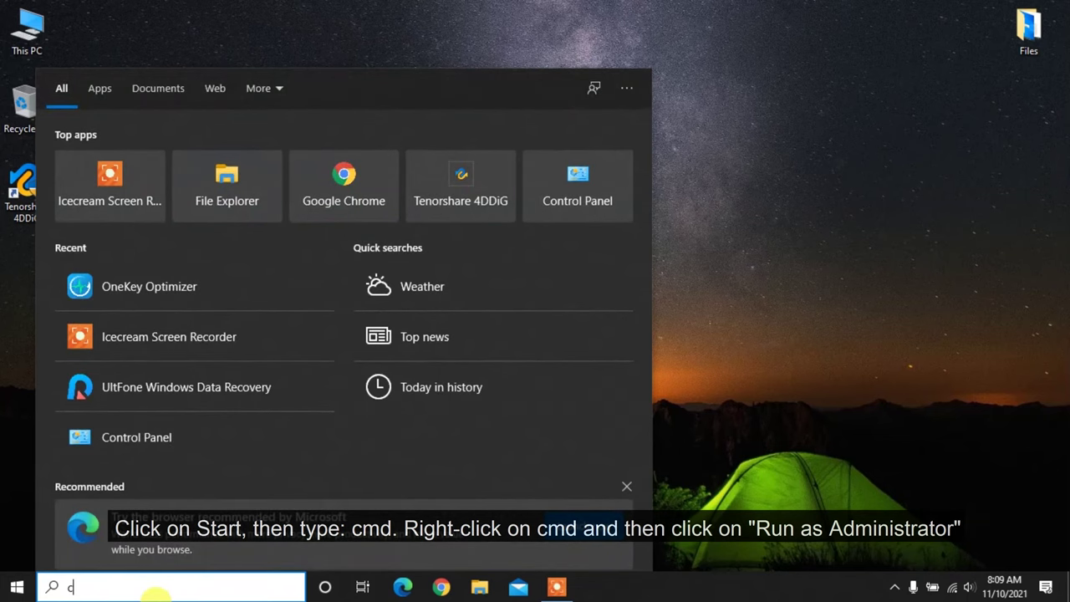
type("md")
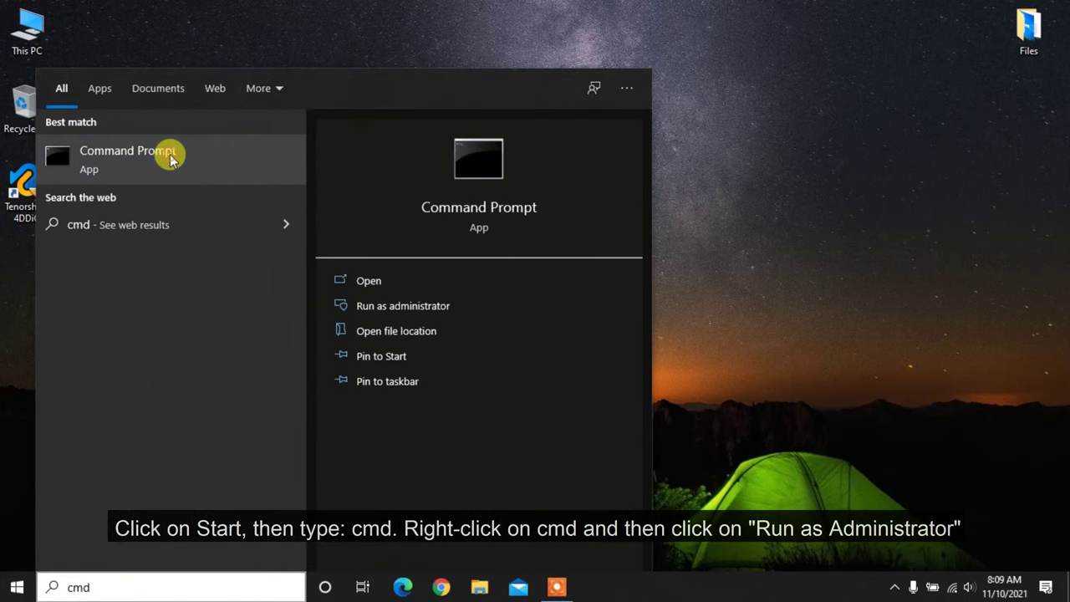
right_click(171, 159)
left_click(205, 171)
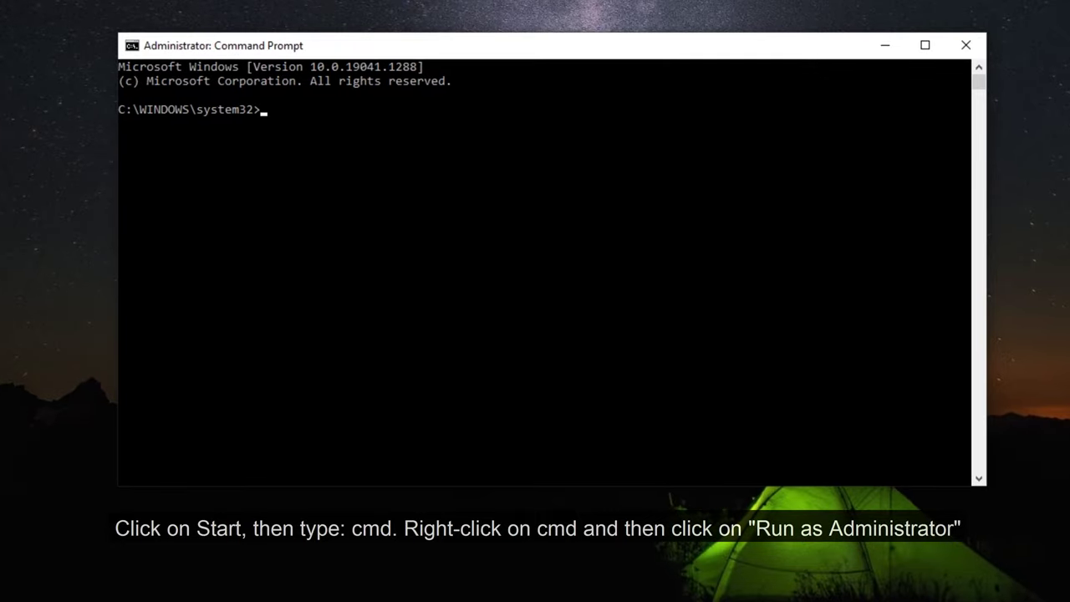
Step: Run DiskPart, list volumes, select volume 8, and run 'format fs=ntfs quick'
type("diskpart")
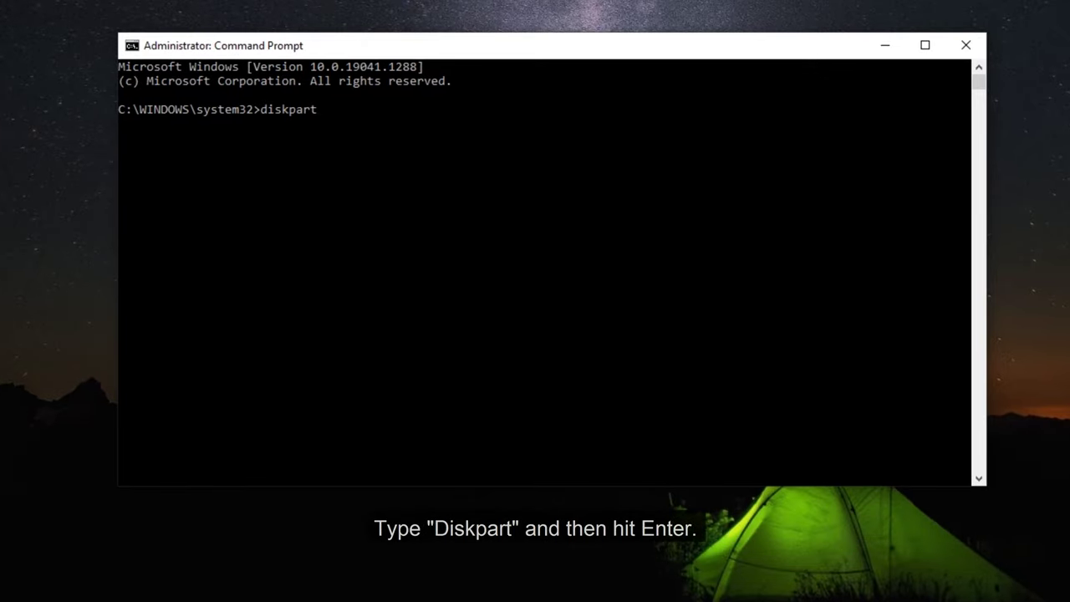
key("Return")
type("list volume")
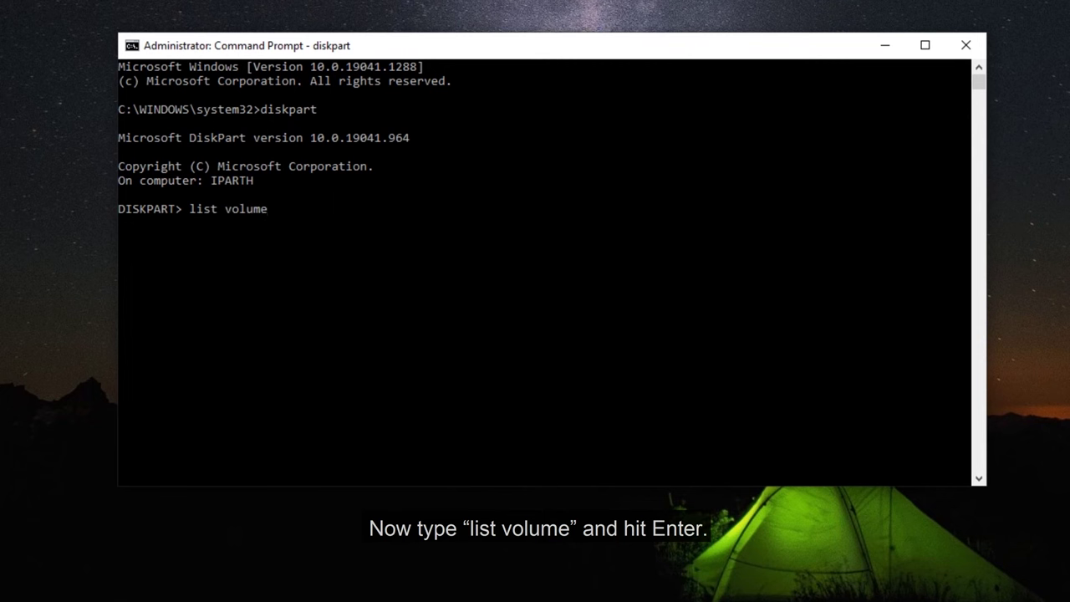
key("Return")
type("select volume")
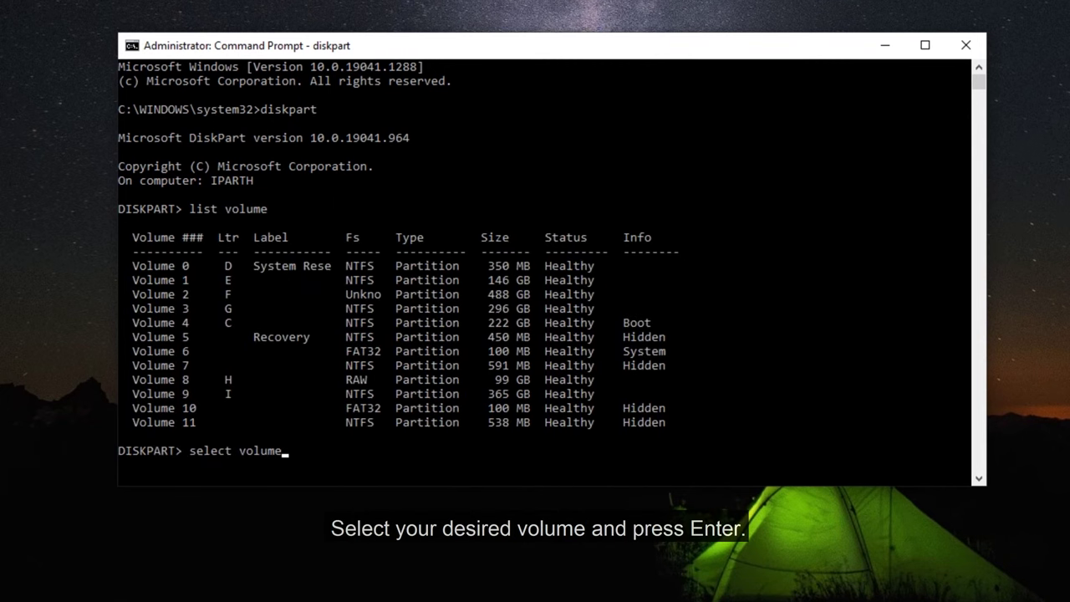
type("8")
key("Return")
type("format fs=ntfs quick")
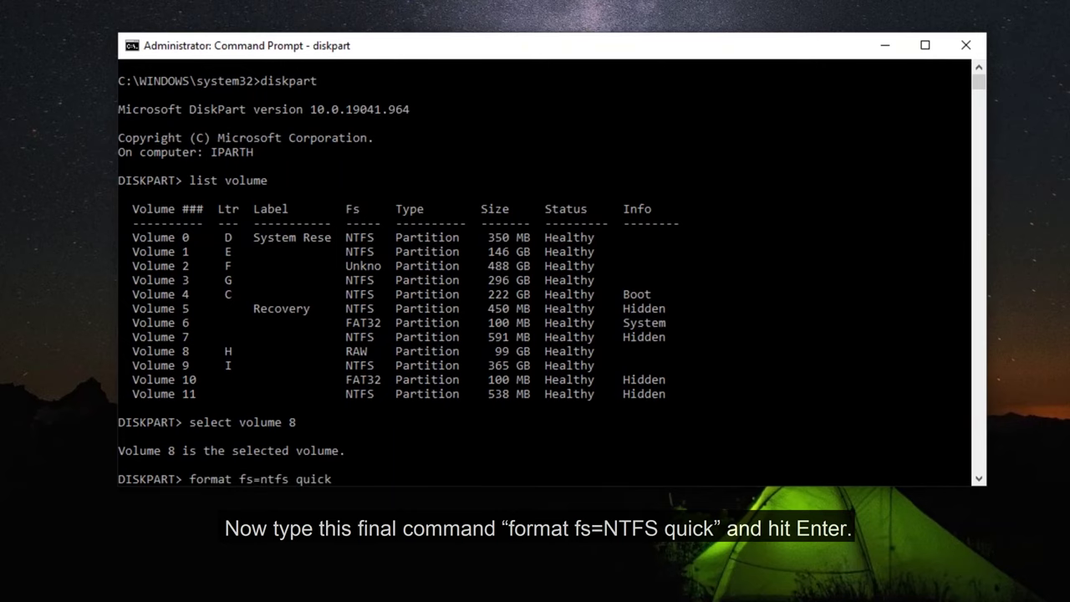
key("Return")
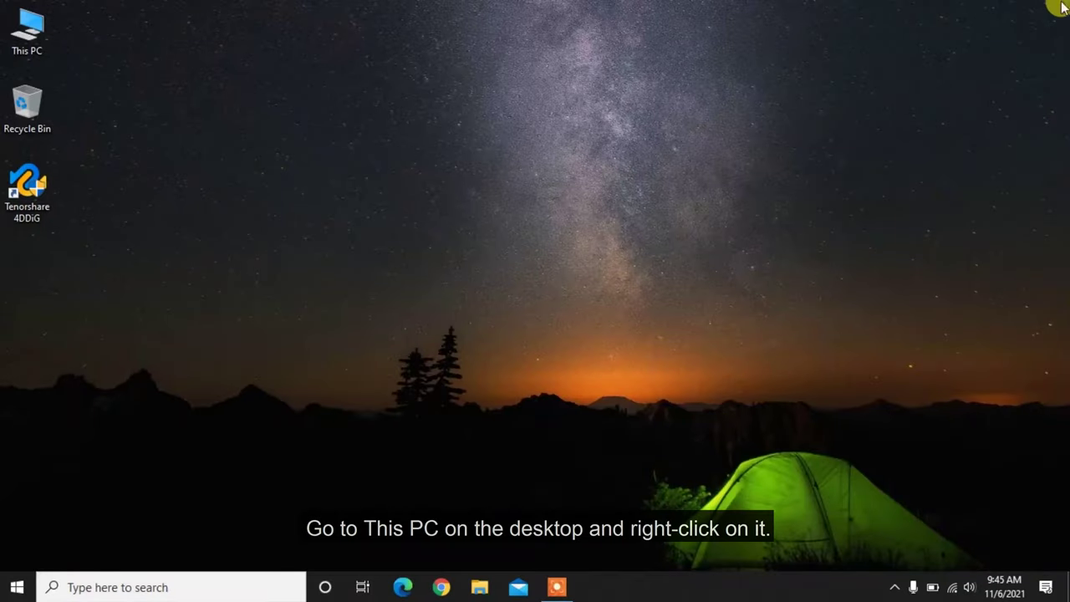
Step: Open Disk Management in Computer Management via This PC's Manage option
right_click(30, 33)
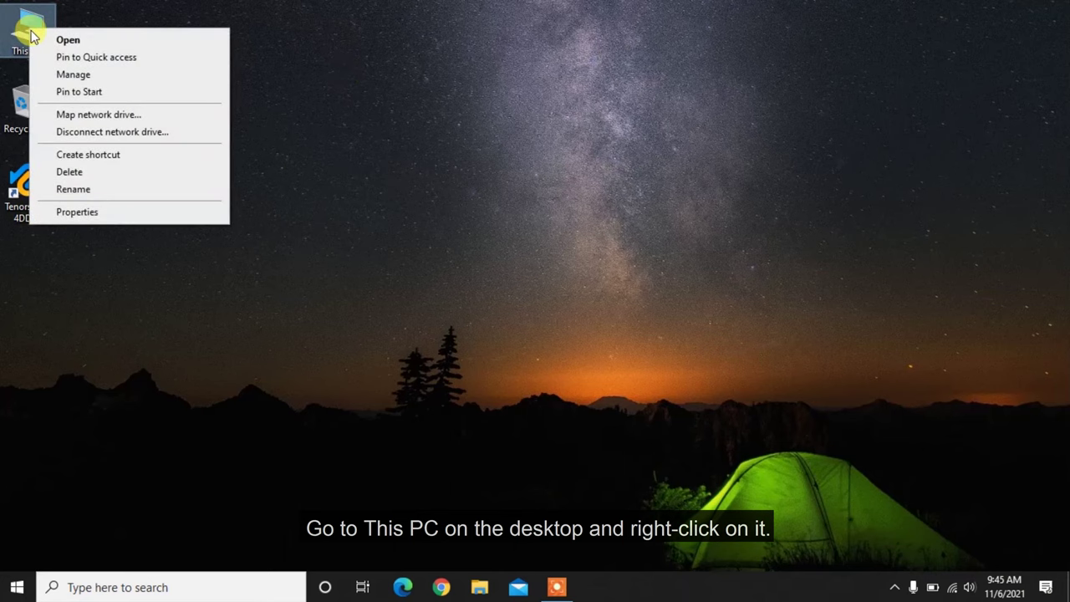
left_click(74, 75)
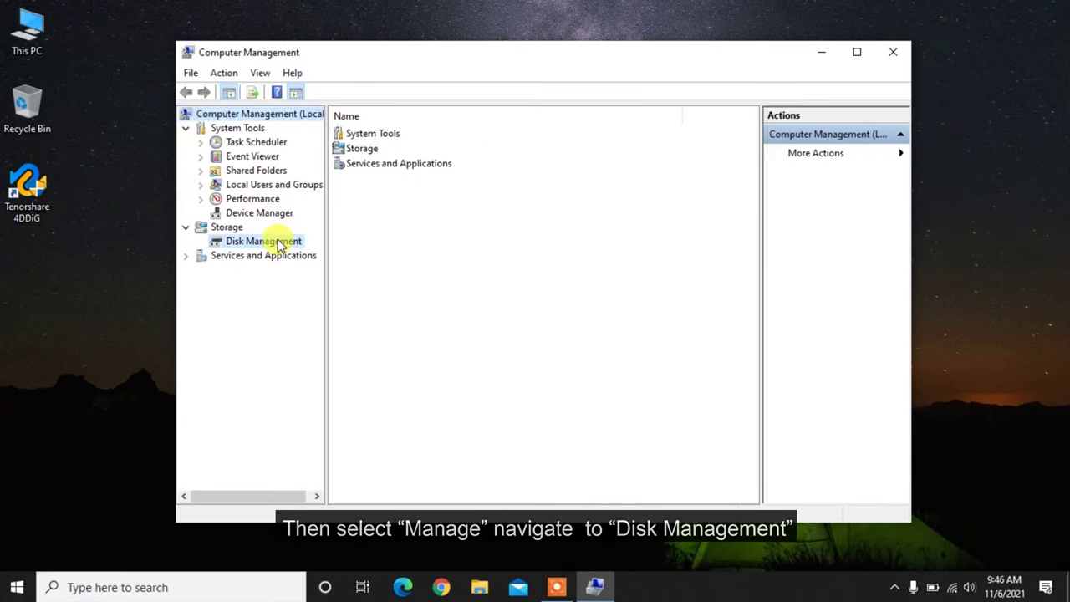
left_click(280, 242)
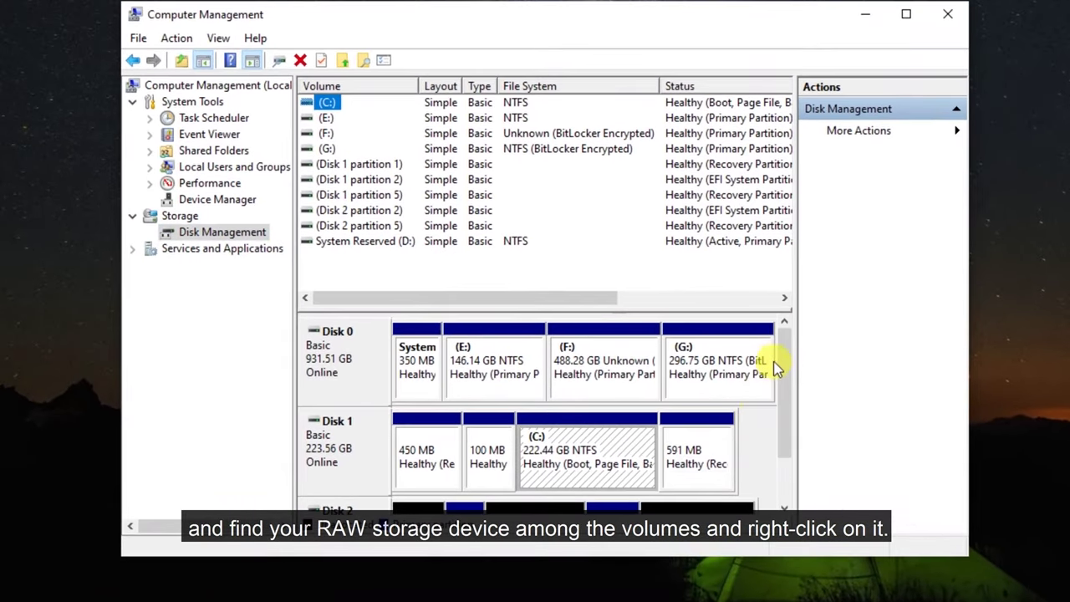
left_click_drag(781, 345, 793, 434)
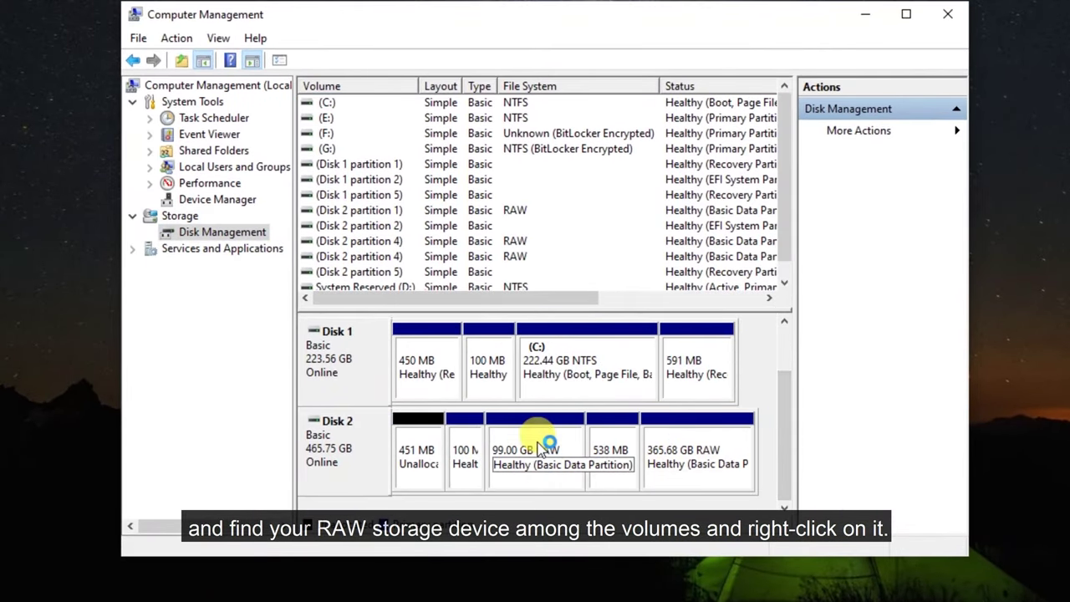
Step: Format the 99 GB RAW partition on Disk 2 as NTFS, accepting the erase warning
right_click(554, 480)
left_click(596, 299)
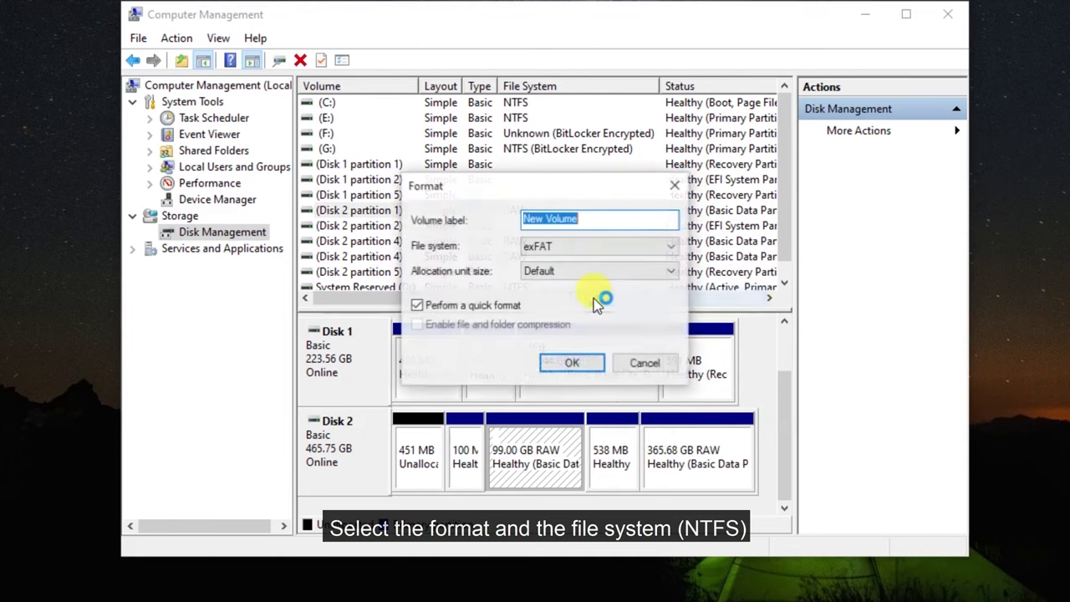
left_click(608, 245)
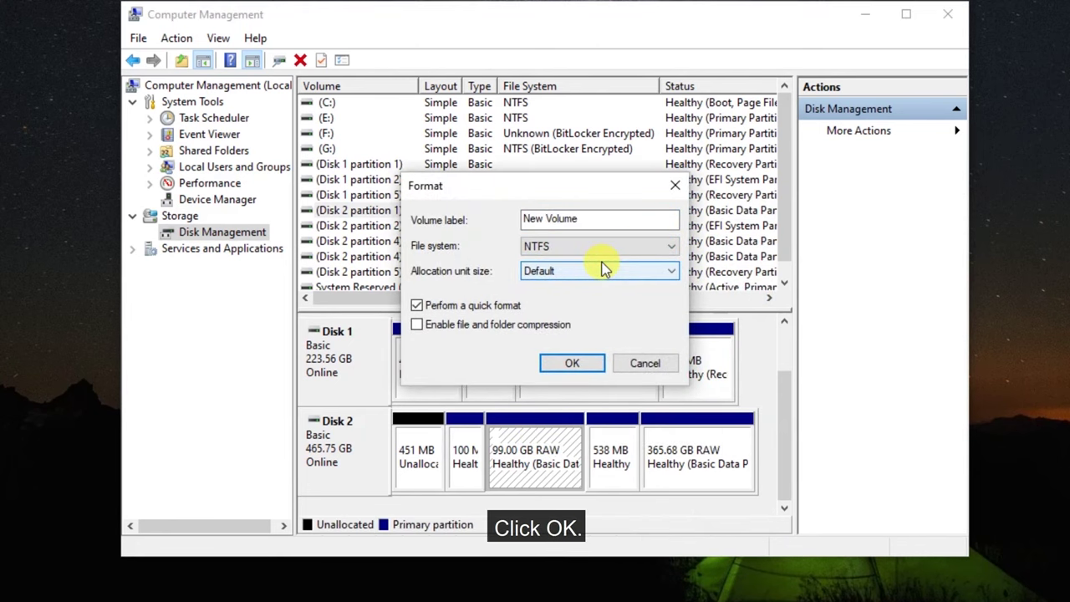
left_click(572, 363)
left_click(603, 360)
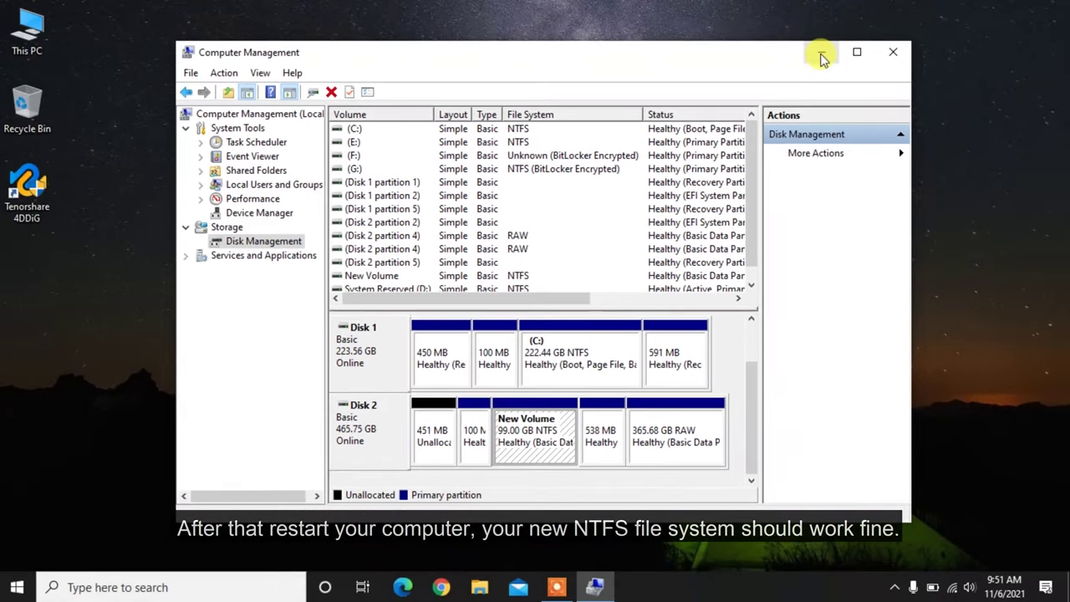
left_click(819, 52)
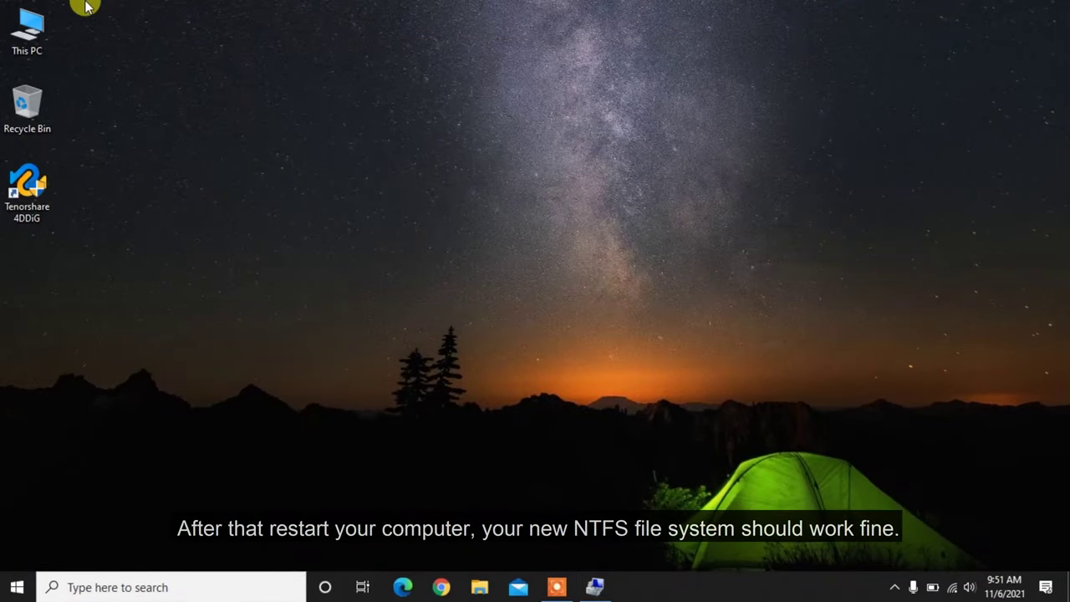
Step: Format the RAW Local Disk (I:) as NTFS from This PC, accepting the erase warning
double_click(34, 25)
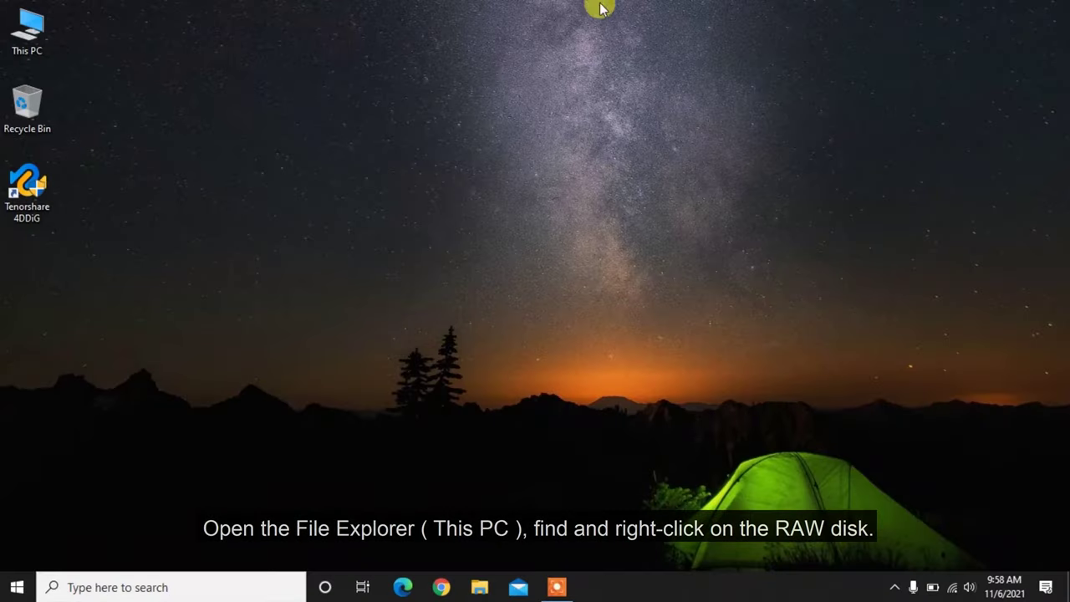
double_click(28, 30)
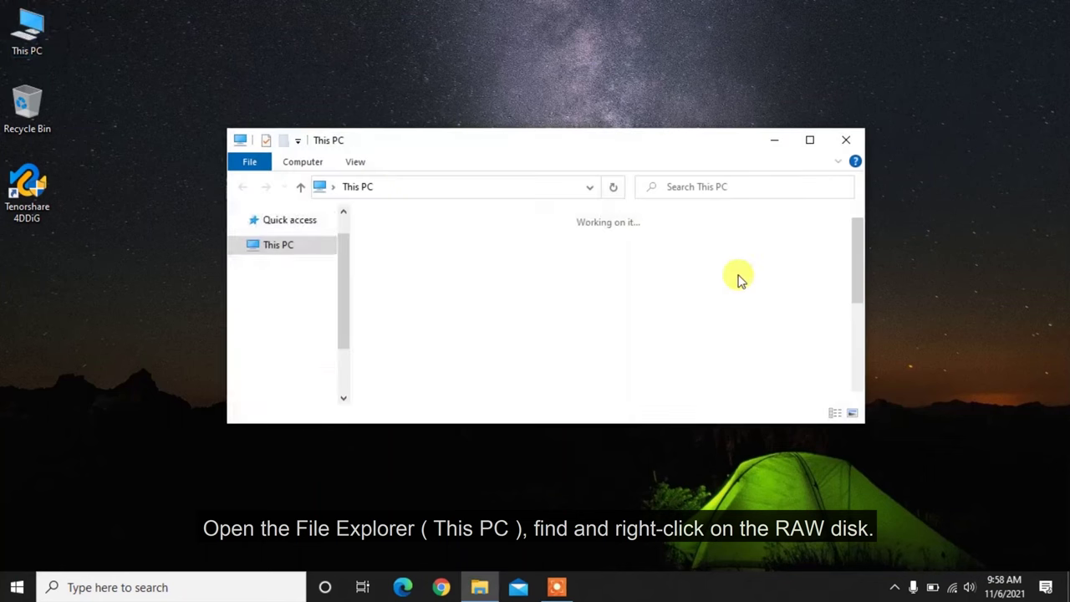
scroll(763, 311, "down", 5)
right_click(454, 386)
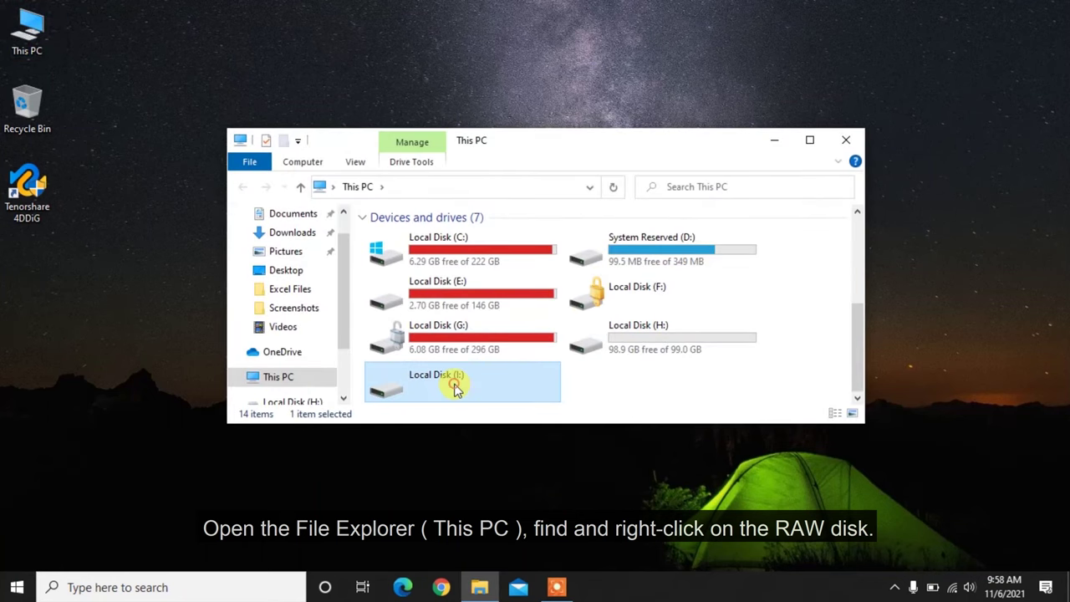
left_click(516, 268)
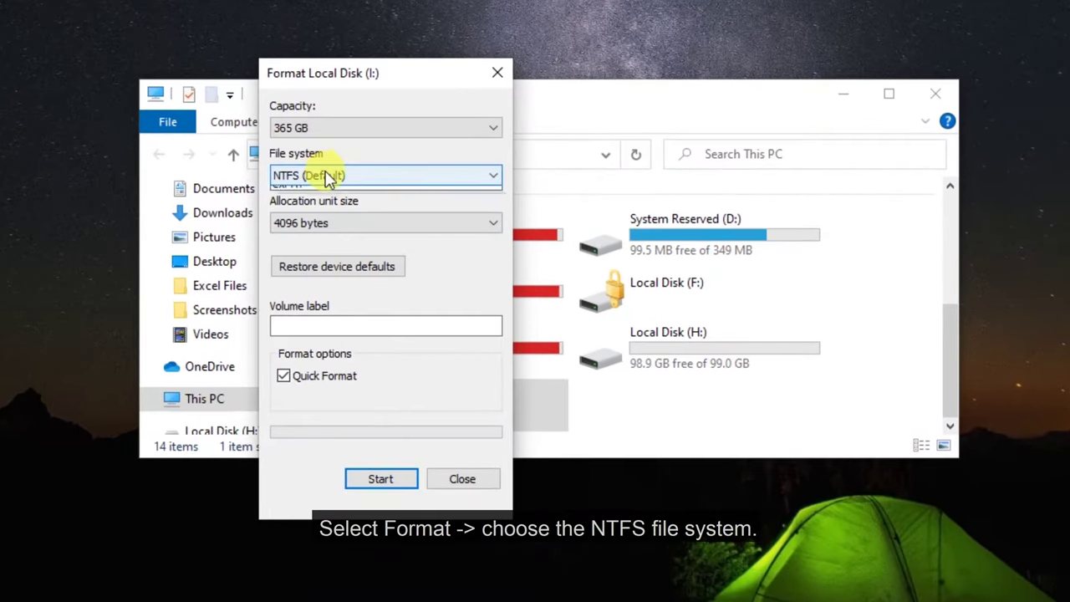
left_click(349, 191)
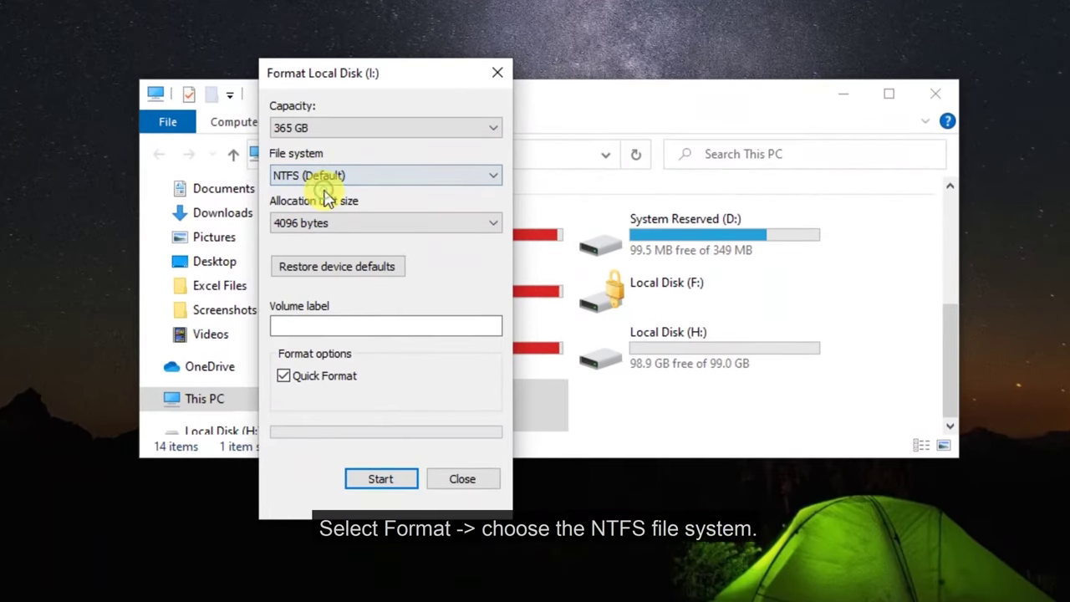
left_click(381, 477)
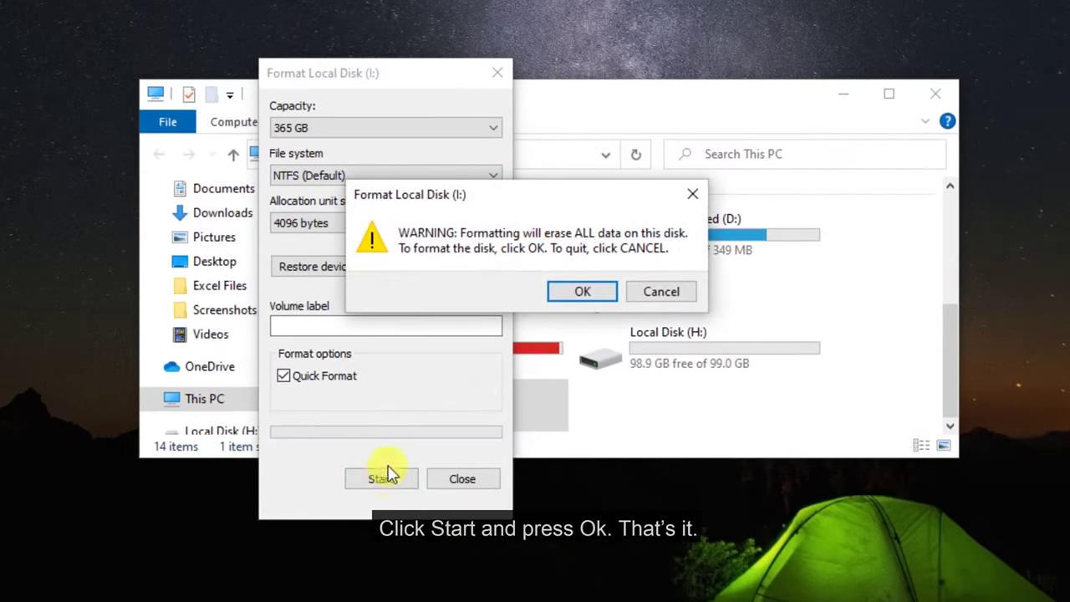
left_click(582, 292)
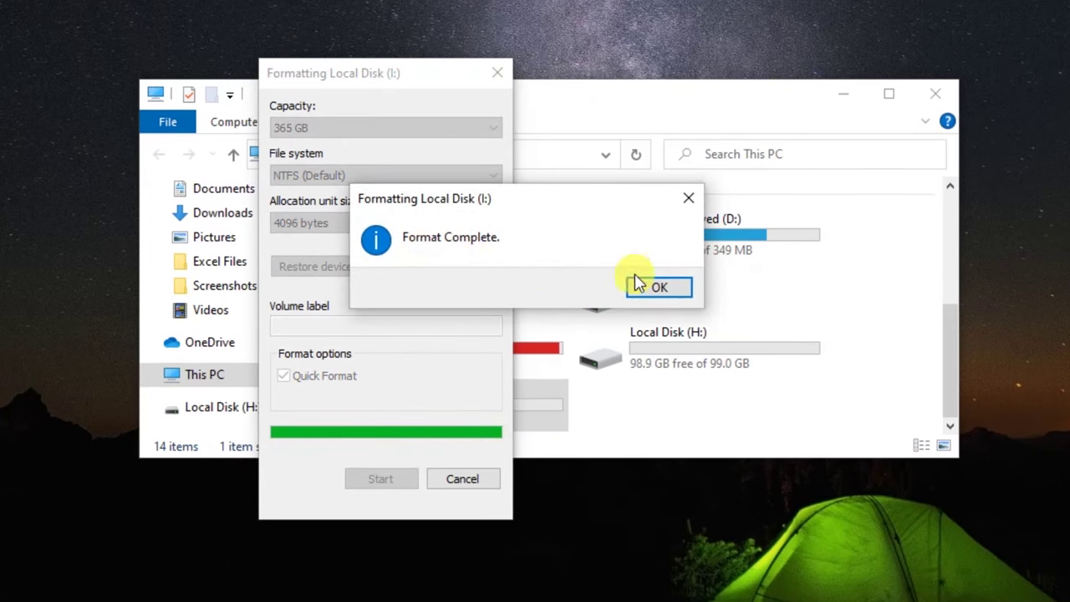
left_click(656, 287)
Step: Close the Format dialog and the This PC window
left_click(462, 480)
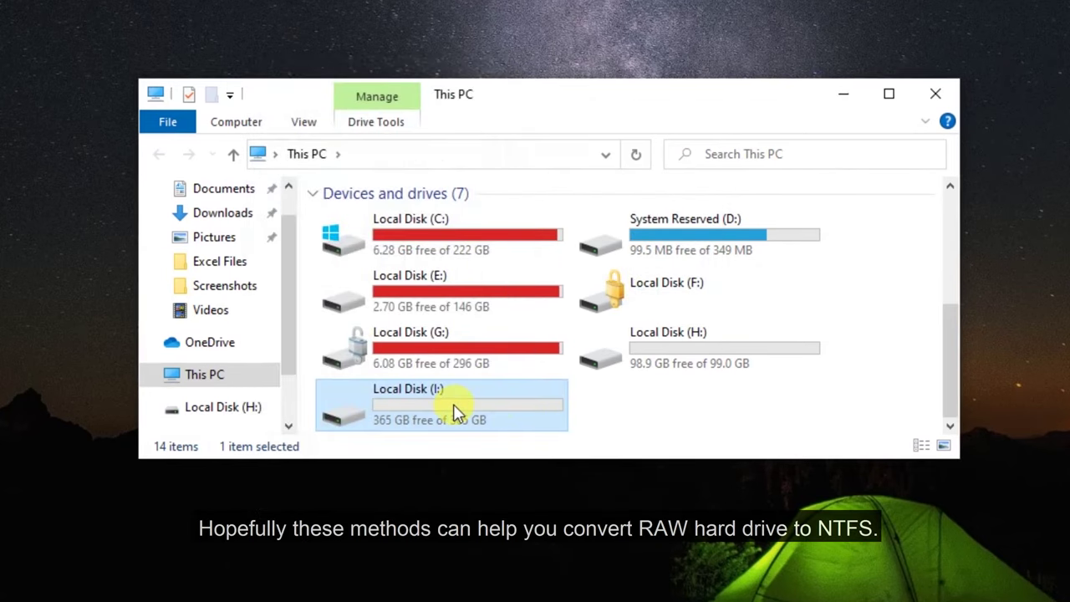
left_click(948, 84)
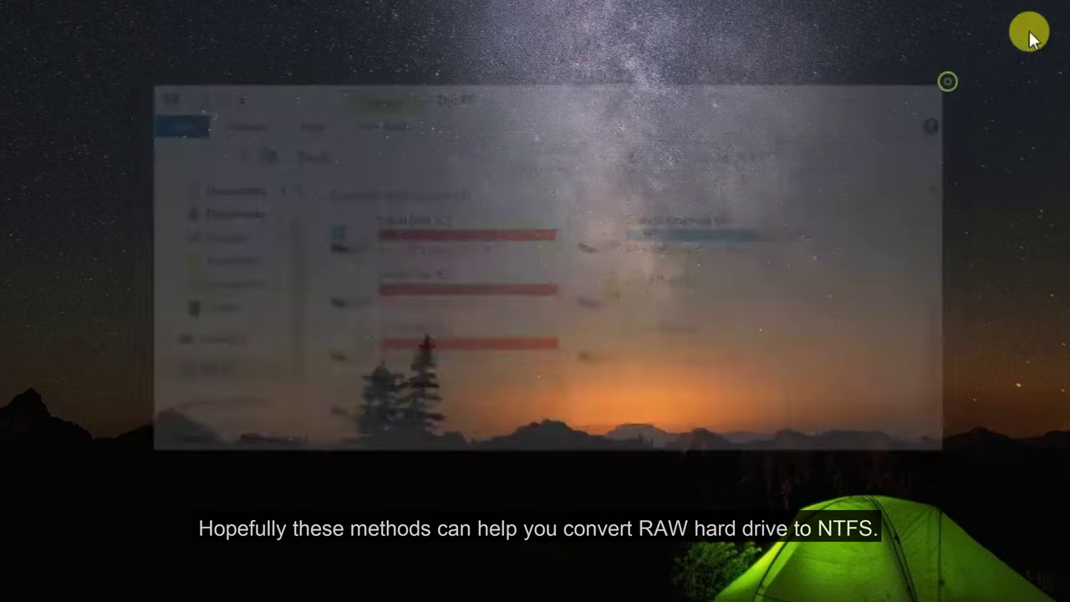